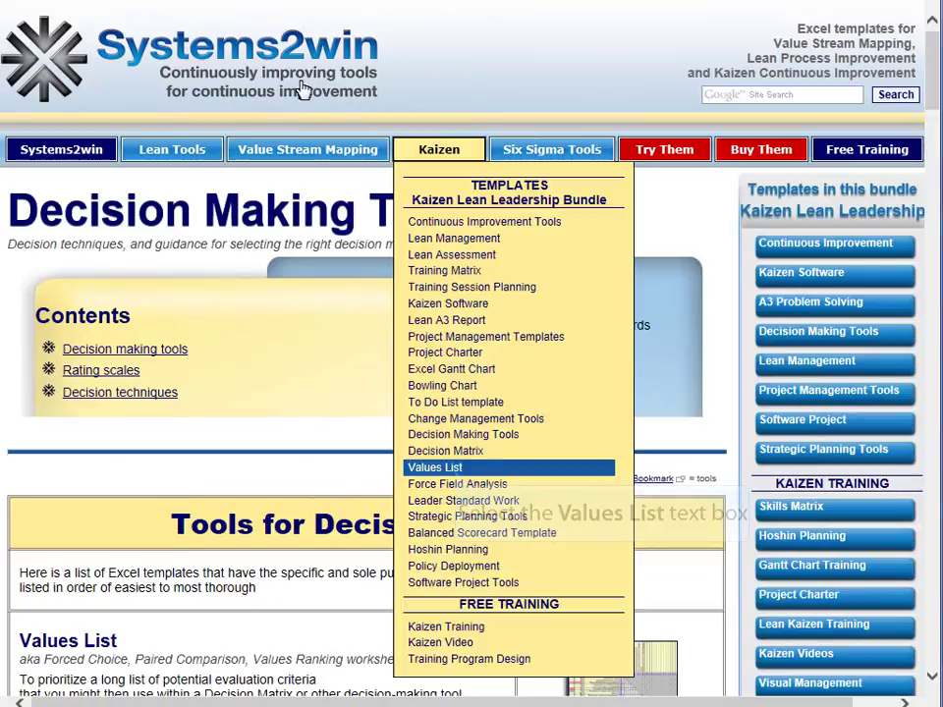
Step: Open the Values List template page from the Kaizen menu
left_click(437, 467)
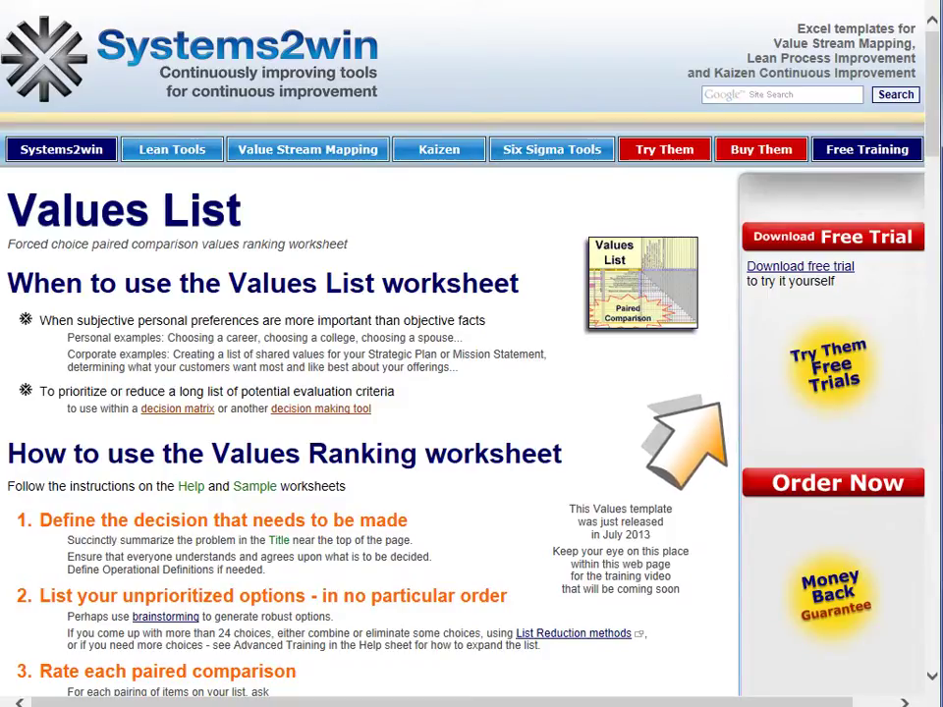
Step: Zoom in on the Values List page and follow its decision matrix link
key("ctrl+plus")
key("ctrl+plus")
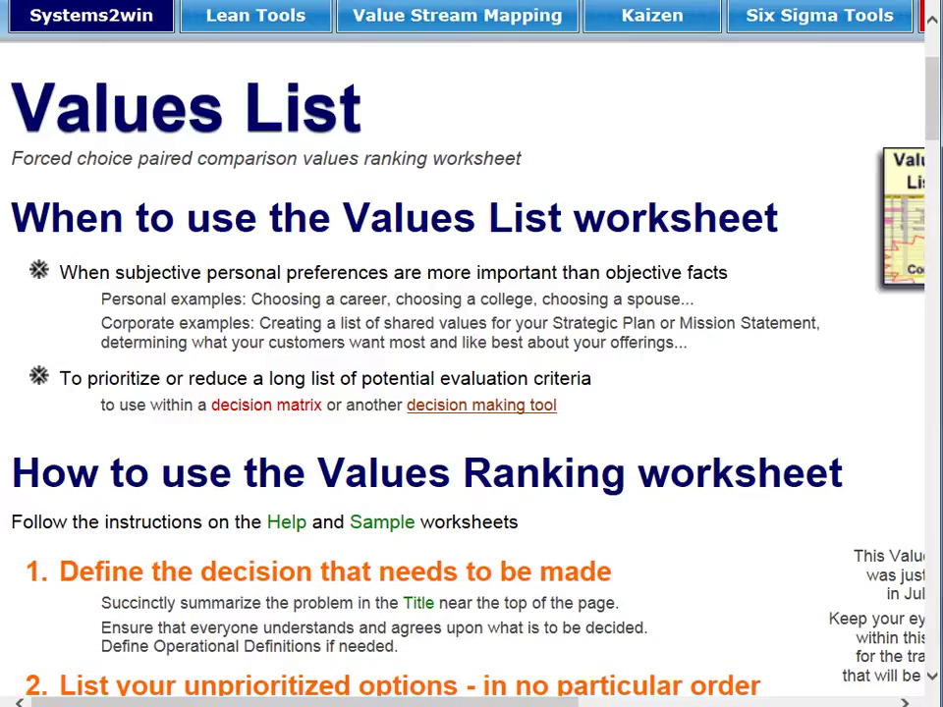
scroll(472, 354, "down", 20)
left_click(295, 415)
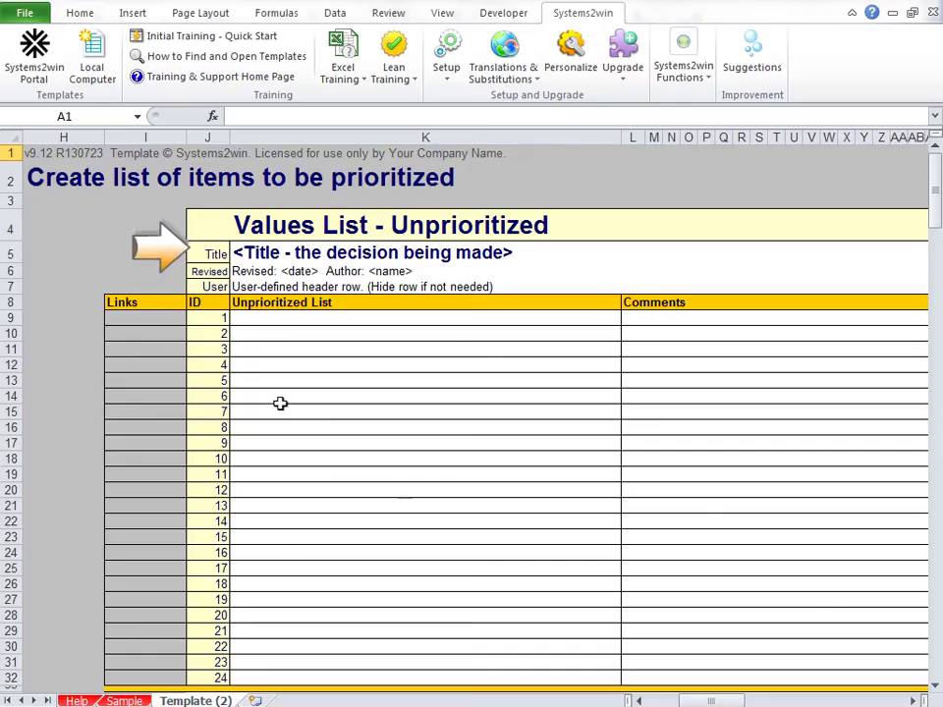
Step: Title the list 'What do I want in my career?' and enter Money, Be with people I like, Be outdoors a lot, Be with animals
left_click(249, 252)
type("What do I want in my career?")
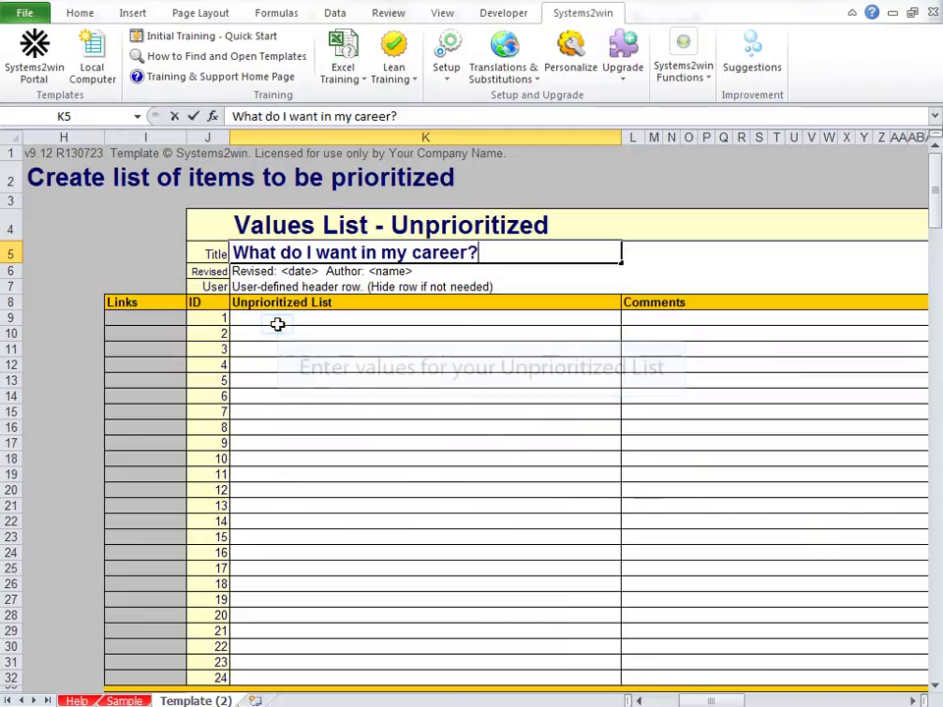
left_click(278, 324)
type("Money")
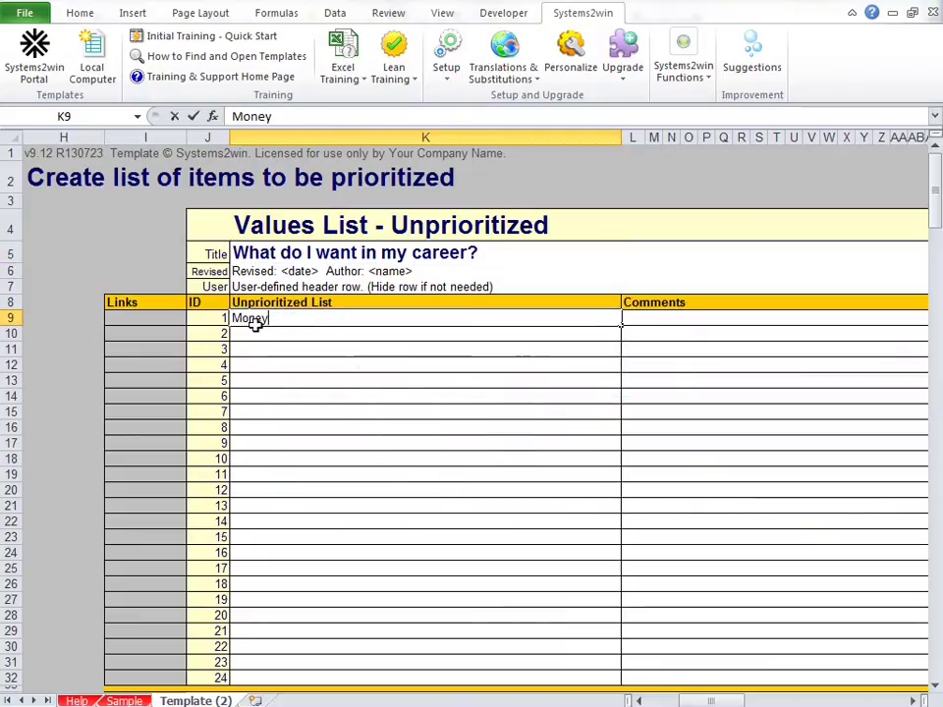
key("Return")
type("Be with people I like")
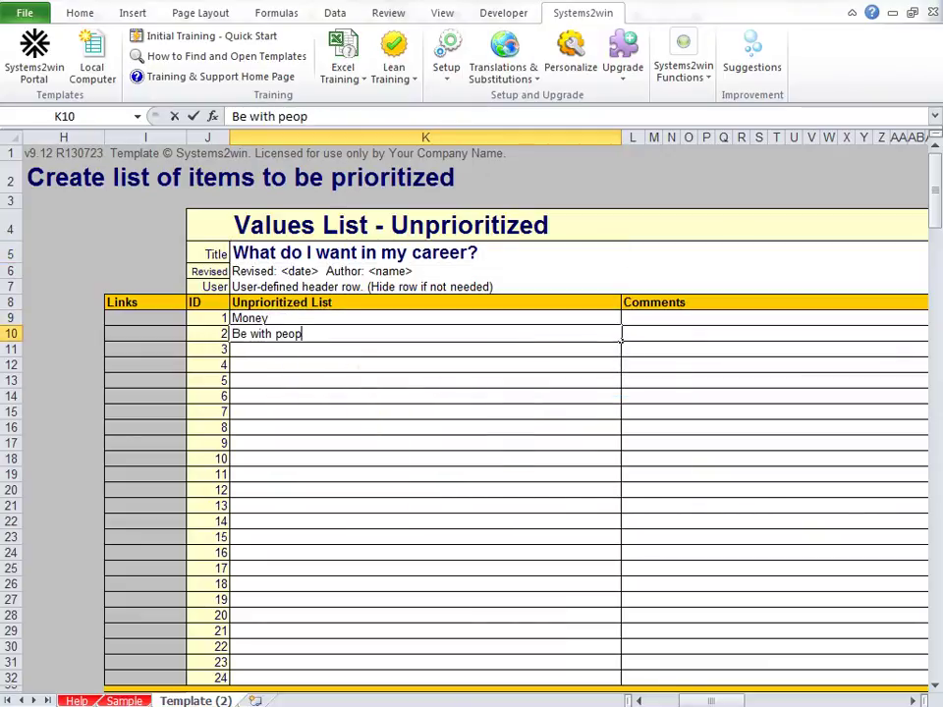
key("Return")
type("Be out")
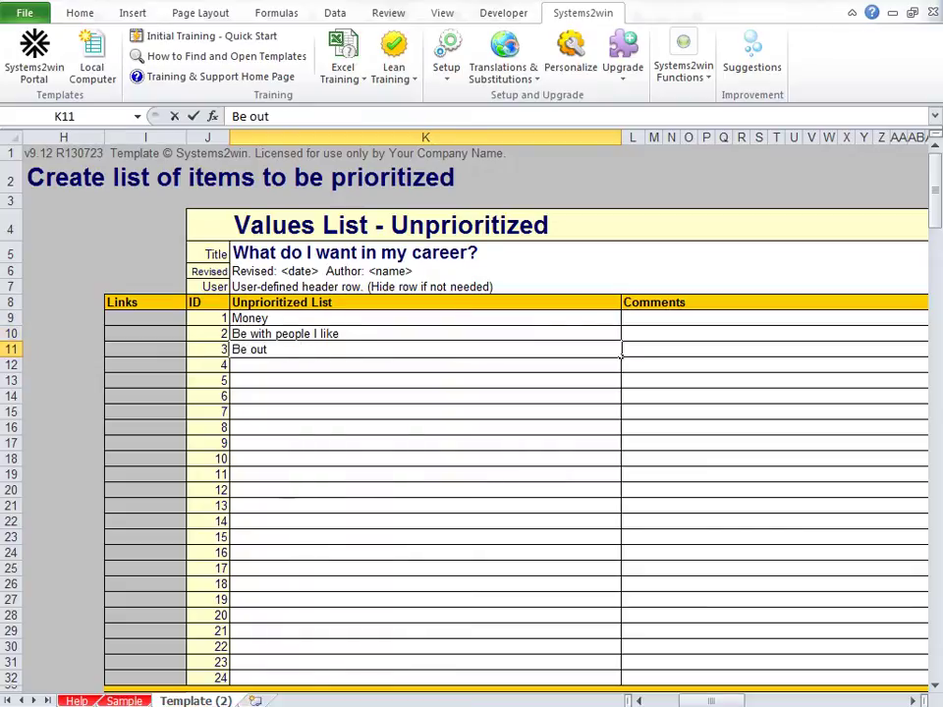
type("doors a lot")
key("Return")
type("Be with animals")
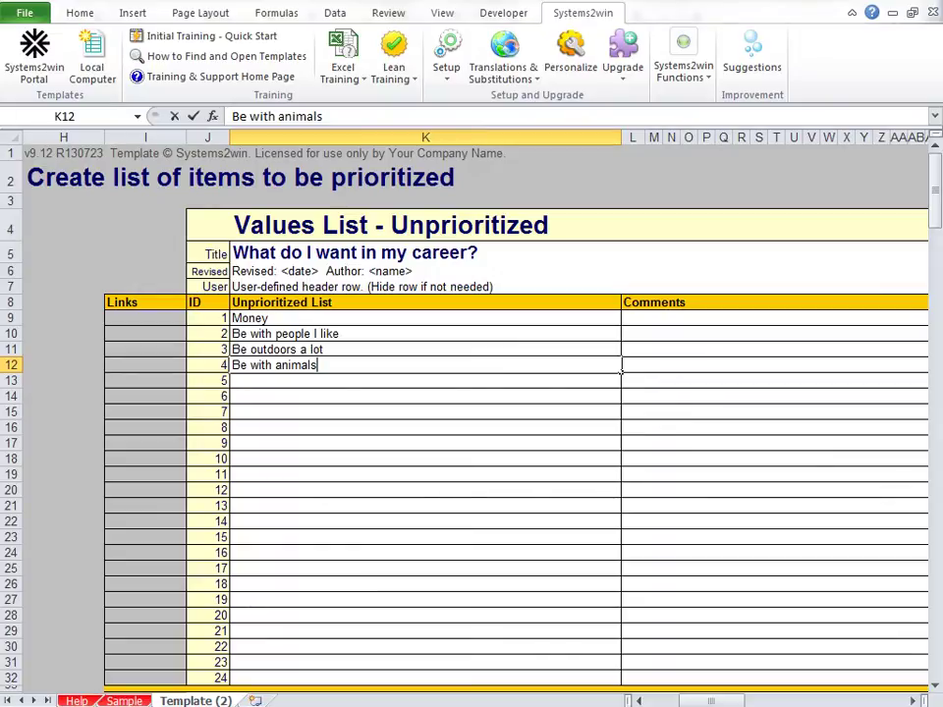
Step: Add the comment 'Mostly dogs' beside Be with animals
left_click(625, 365)
type("Mostly dogs")
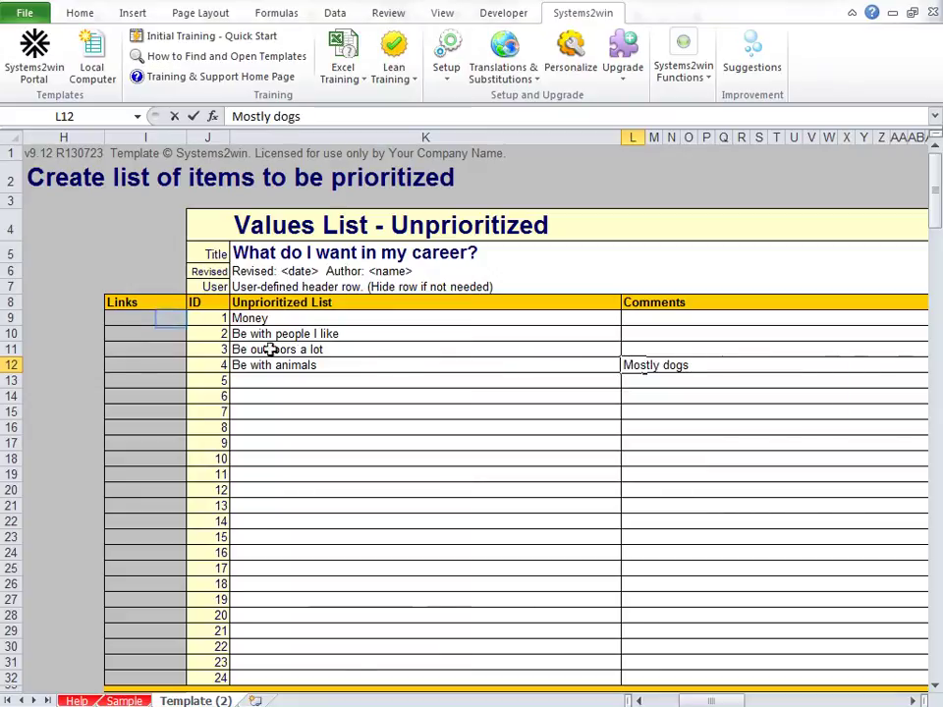
left_click(173, 325)
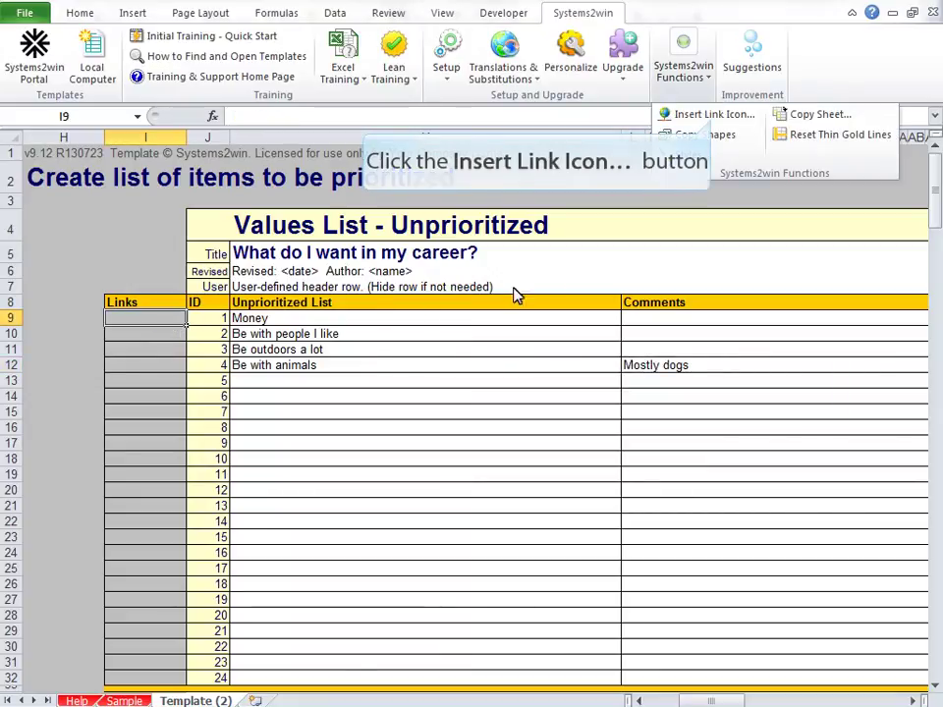
Step: Insert the Excel link icon into Money's Links cell and choose Hyperlink for it
left_click(713, 118)
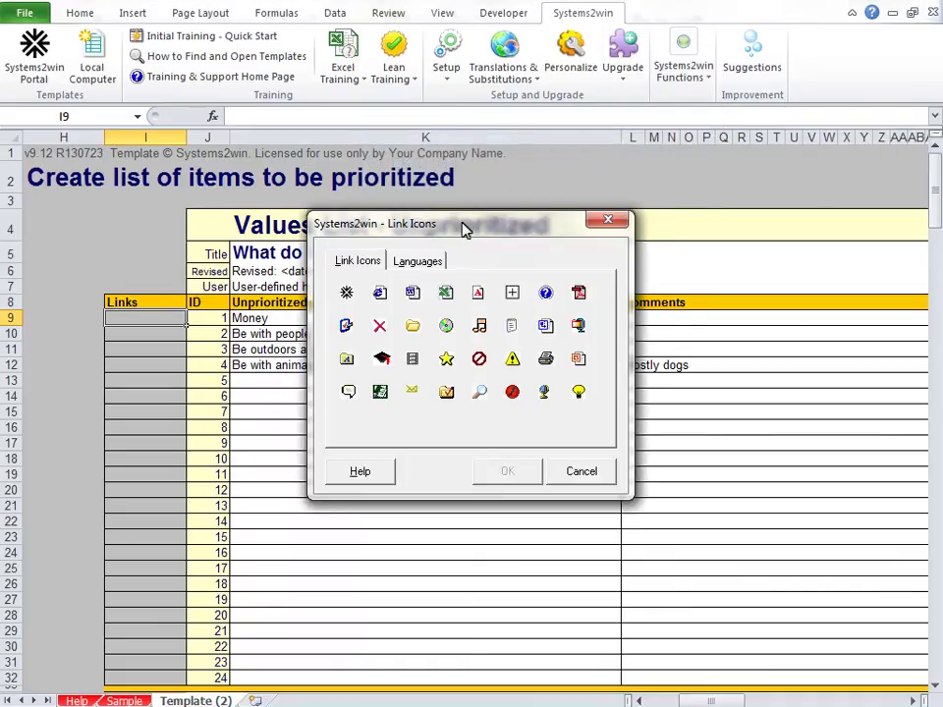
left_click(448, 297)
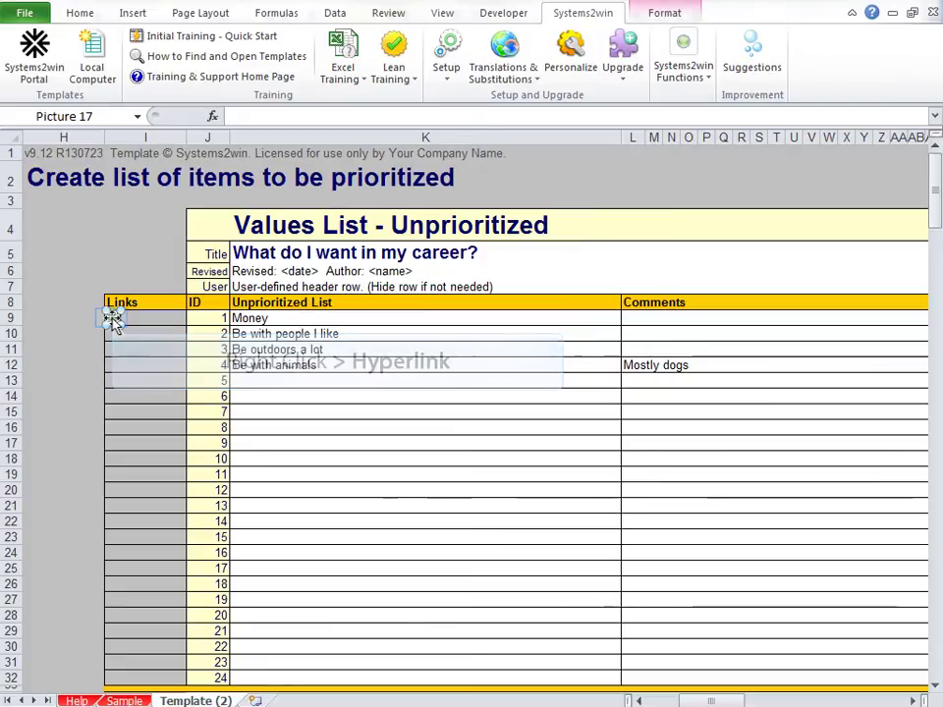
right_click(114, 320)
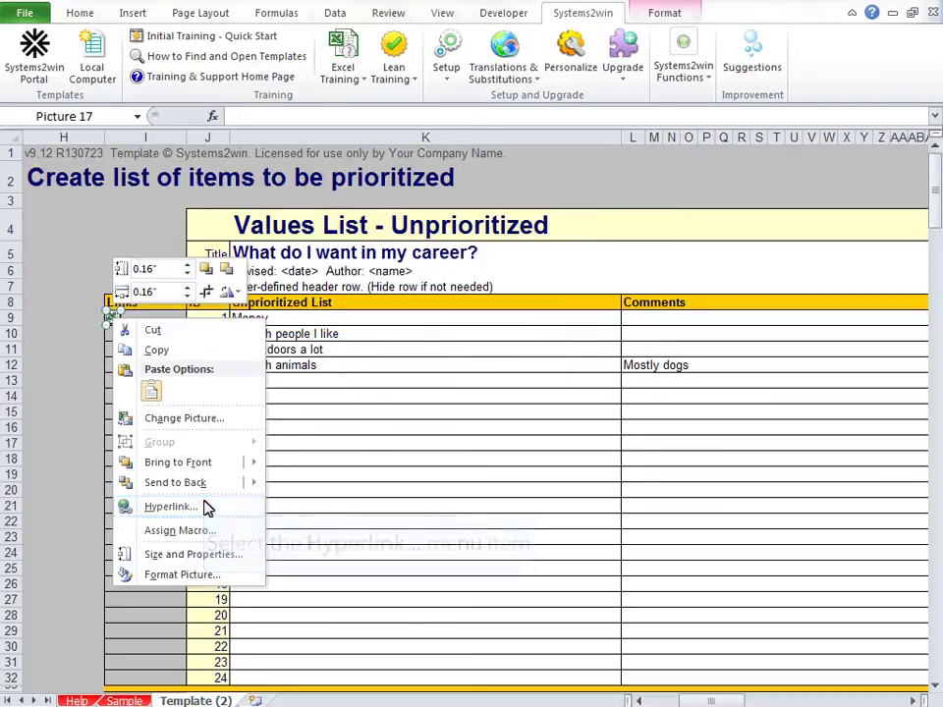
left_click(426, 381)
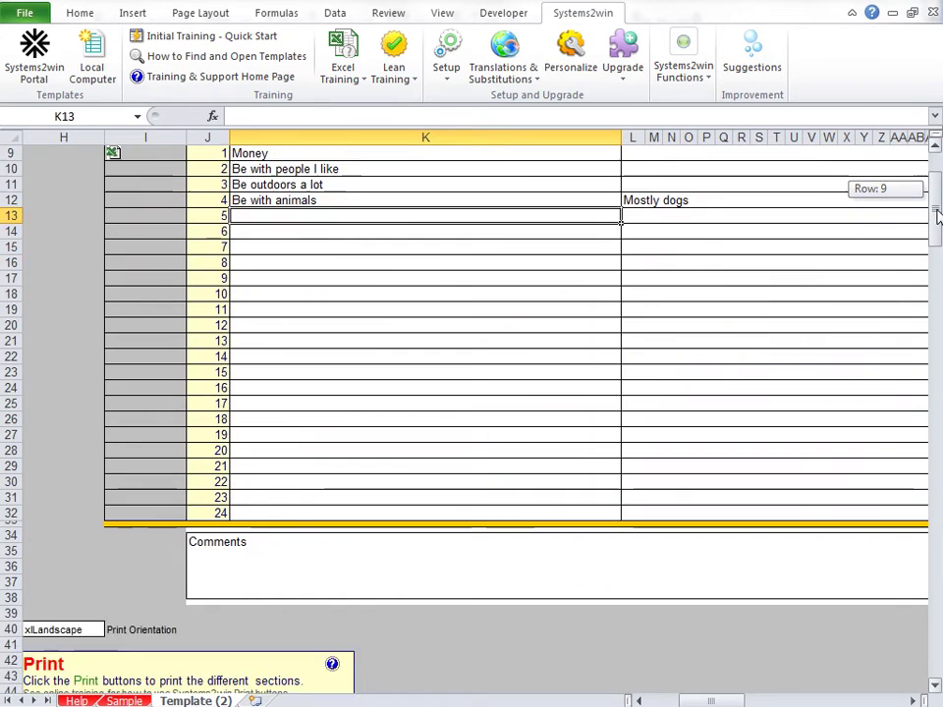
Step: Scroll down to the Compare two items at a time section
left_click_drag(935, 211, 936, 264)
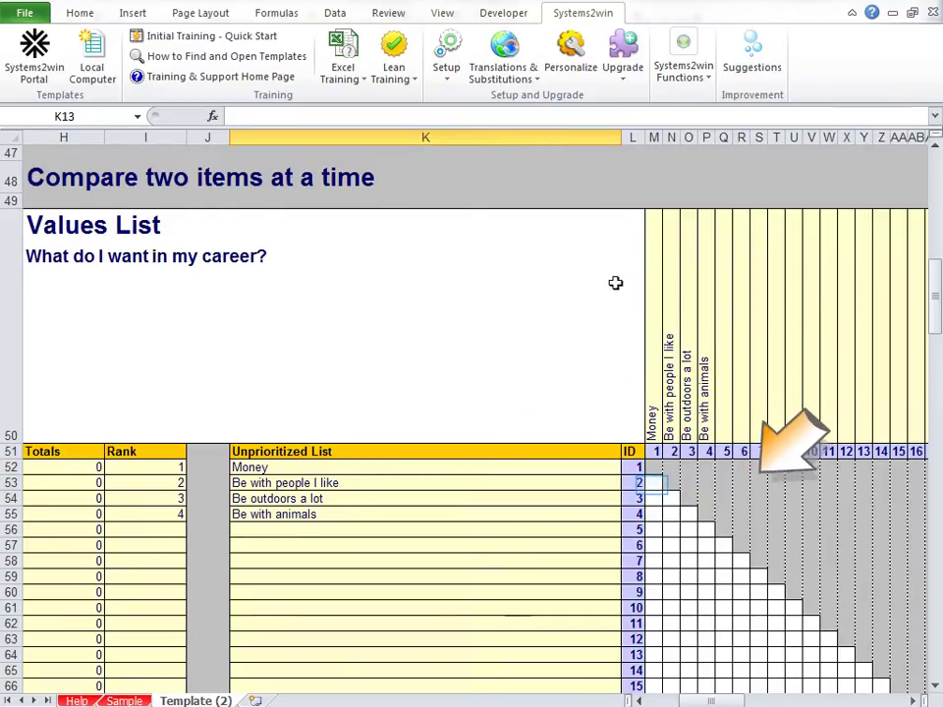
Step: Enter the winners 1, 1 and 2 for the first three pairings
left_click(651, 485)
type("1")
key("Return")
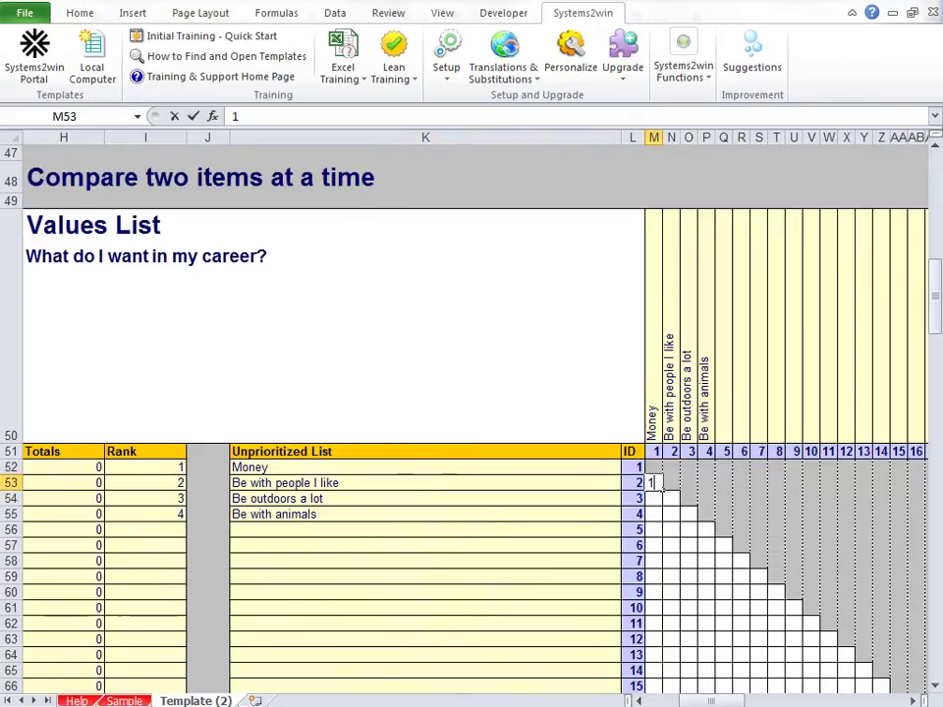
type("1")
key("Tab")
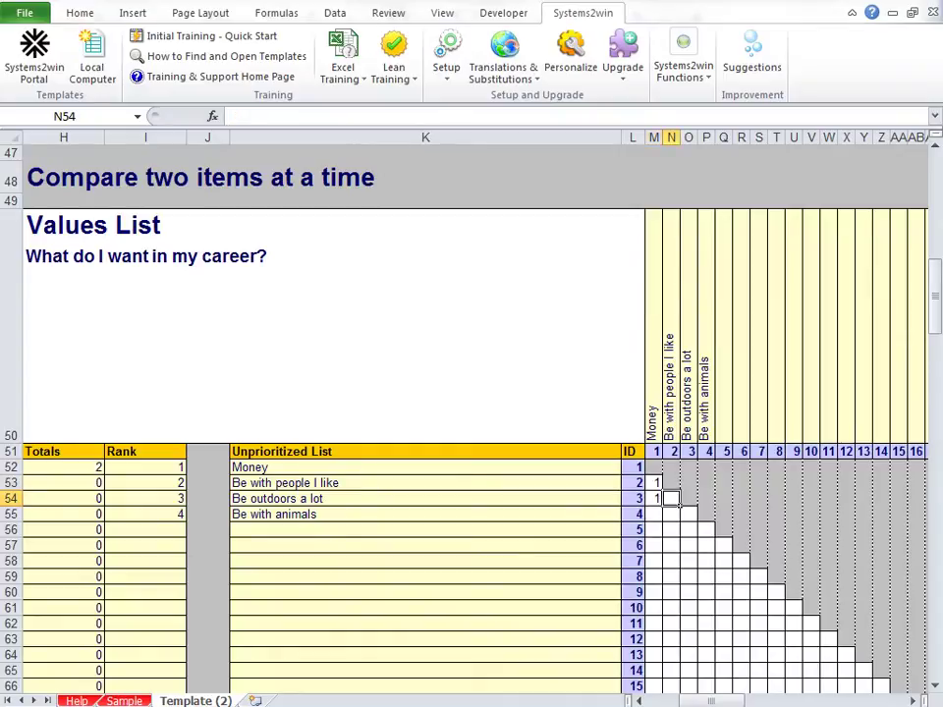
type("2")
key("Return")
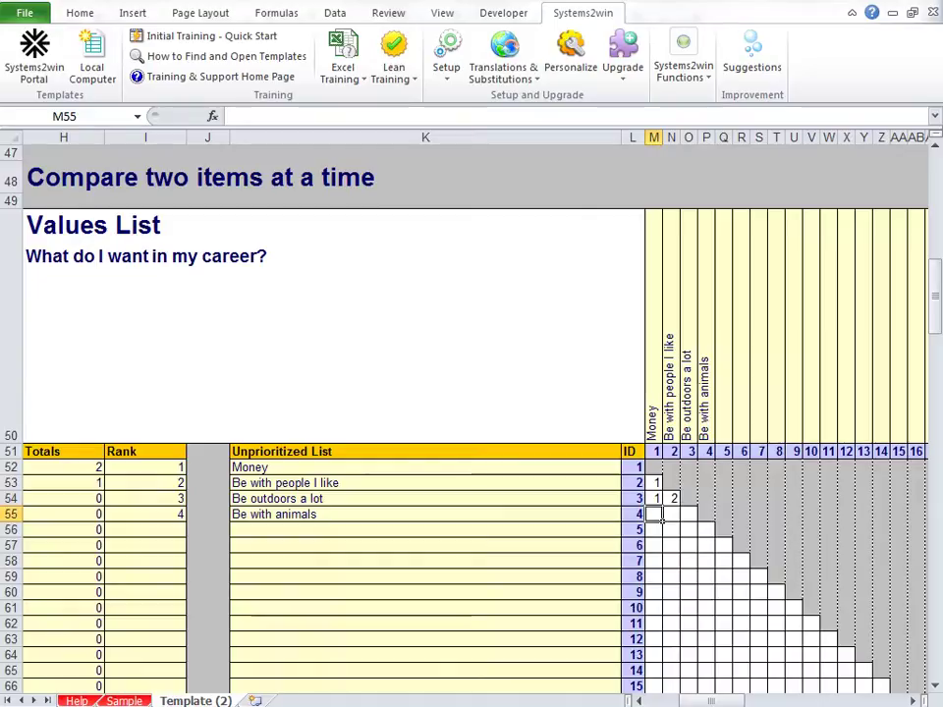
Step: Enter 4 as the winner of each Be with animals pairing and view the prioritized list
type("4")
key("Tab")
type("4")
key("Tab")
type("4")
key("Return")
left_click_drag(936, 285, 938, 381)
scroll(472, 412, "left", 3)
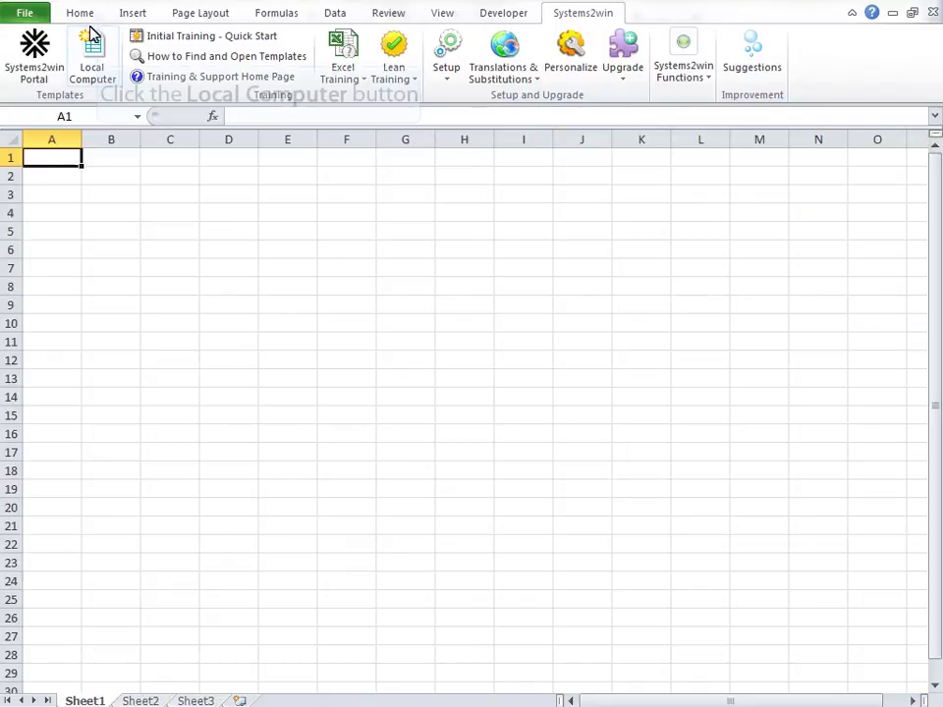
Step: Open the Decision Matrix template from Local Computer and show its Sample sheet
left_click(99, 59)
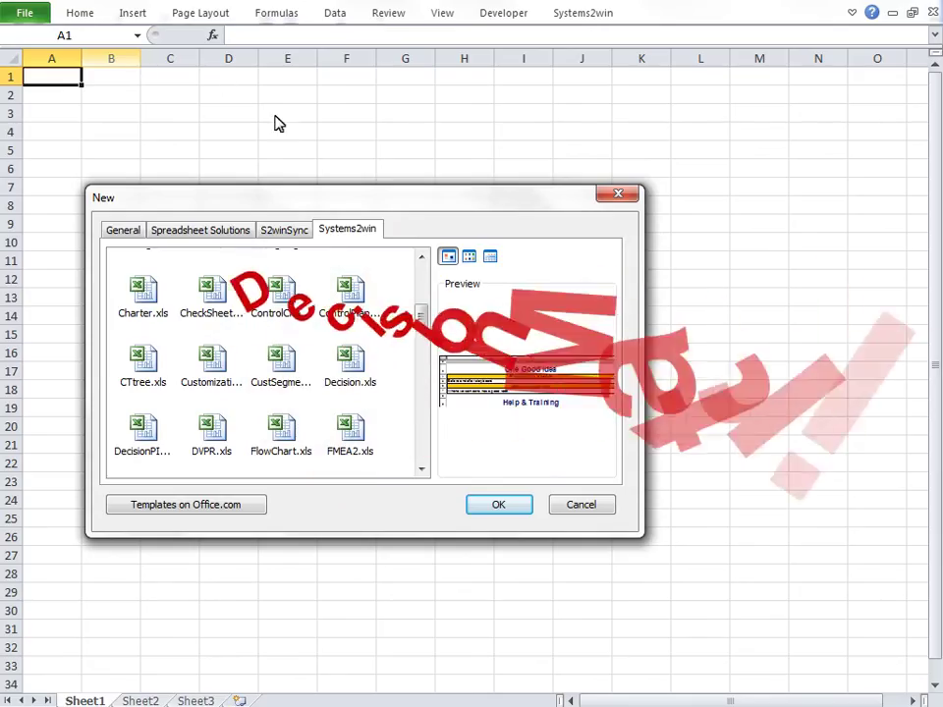
double_click(354, 371)
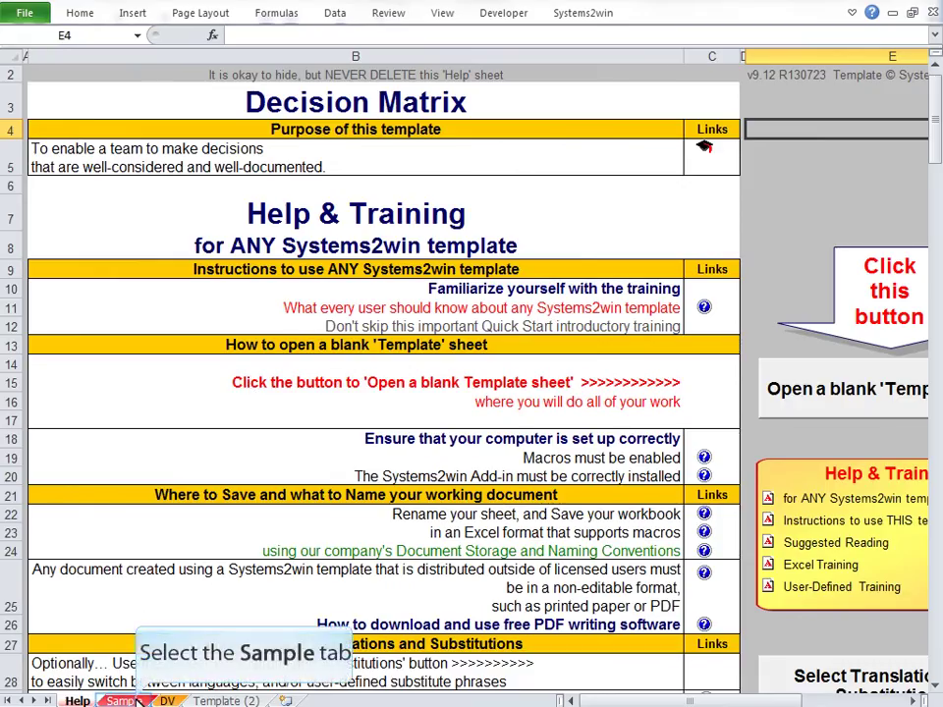
left_click(138, 701)
Step: Add 'Something else we could do' in E14 and rate it 3 for Make money
left_click(291, 577)
type("Something else we could do")
key("Tab")
key("alt+Down")
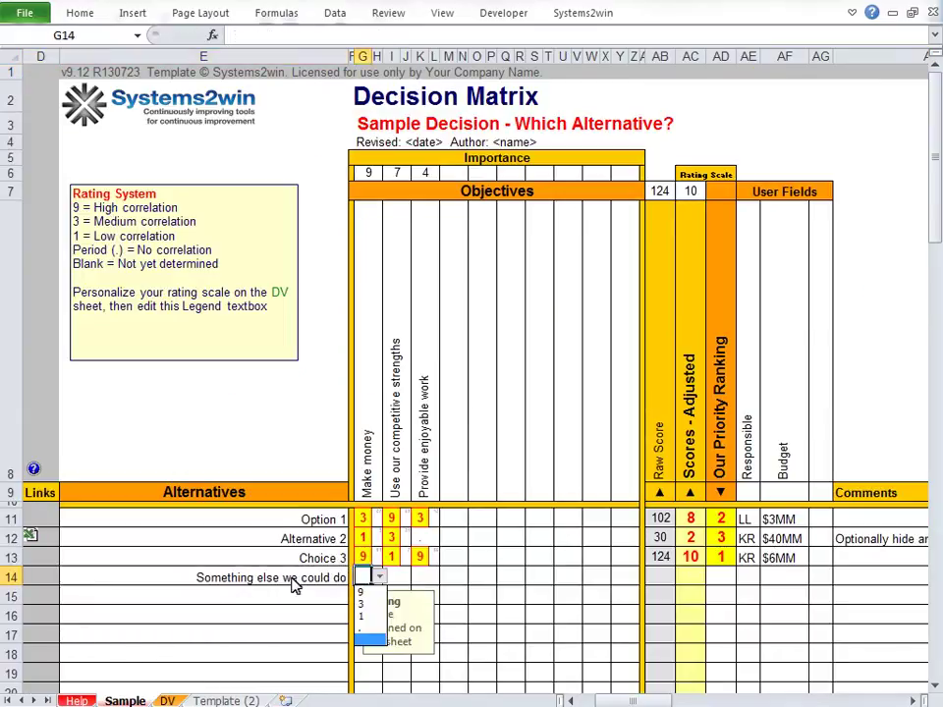
left_click(370, 603)
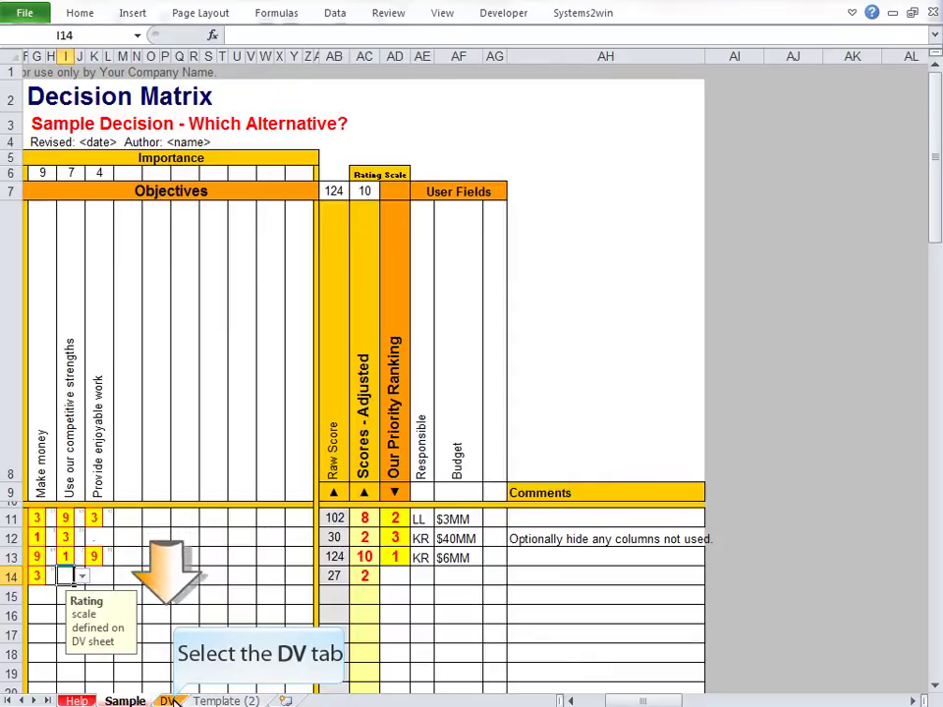
left_click(169, 701)
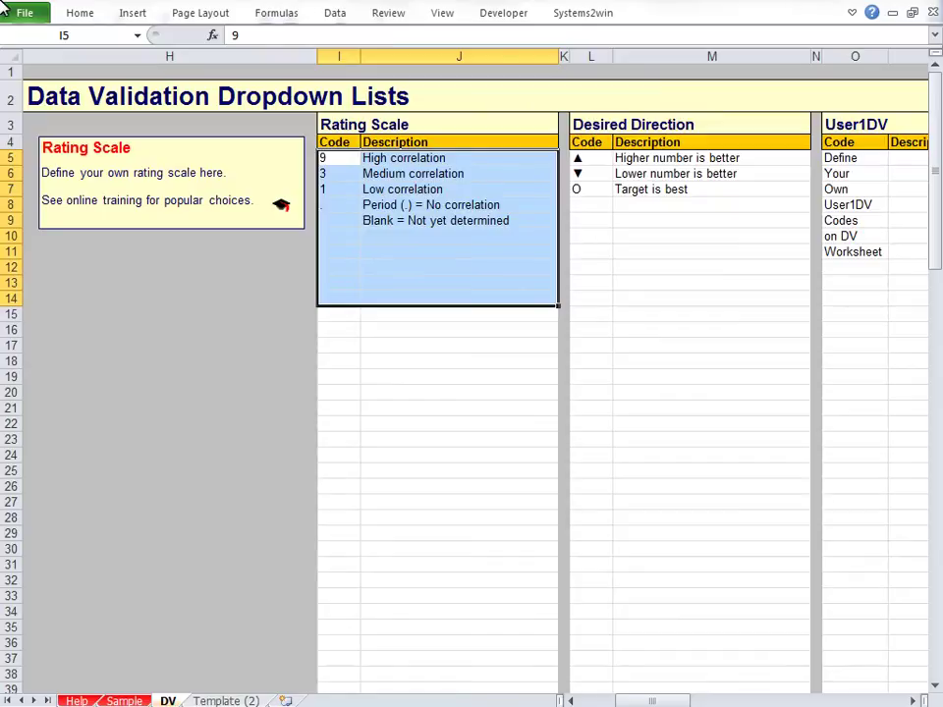
left_click(124, 700)
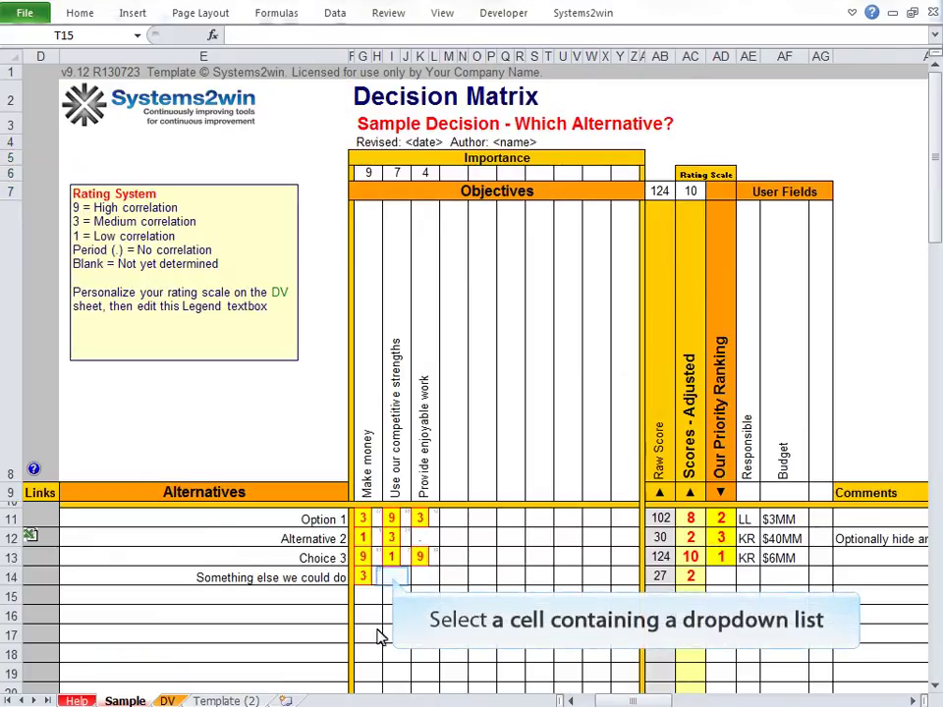
Step: Rate the new alternative '.' in I14 and 1 in K14
left_click(392, 577)
left_click(407, 578)
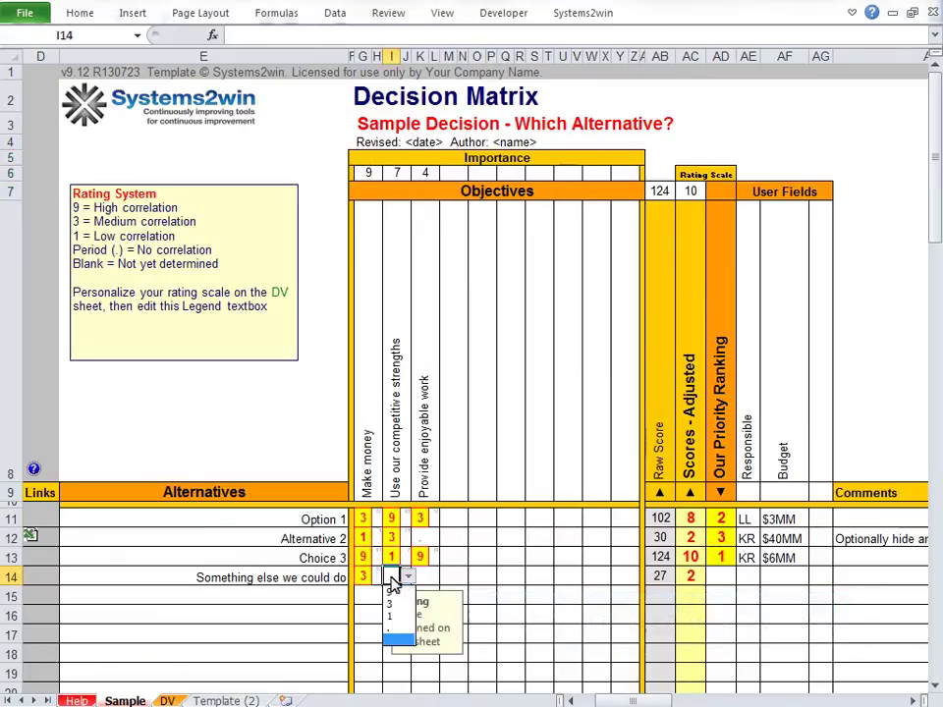
left_click(390, 637)
key("Tab")
key("alt+Down")
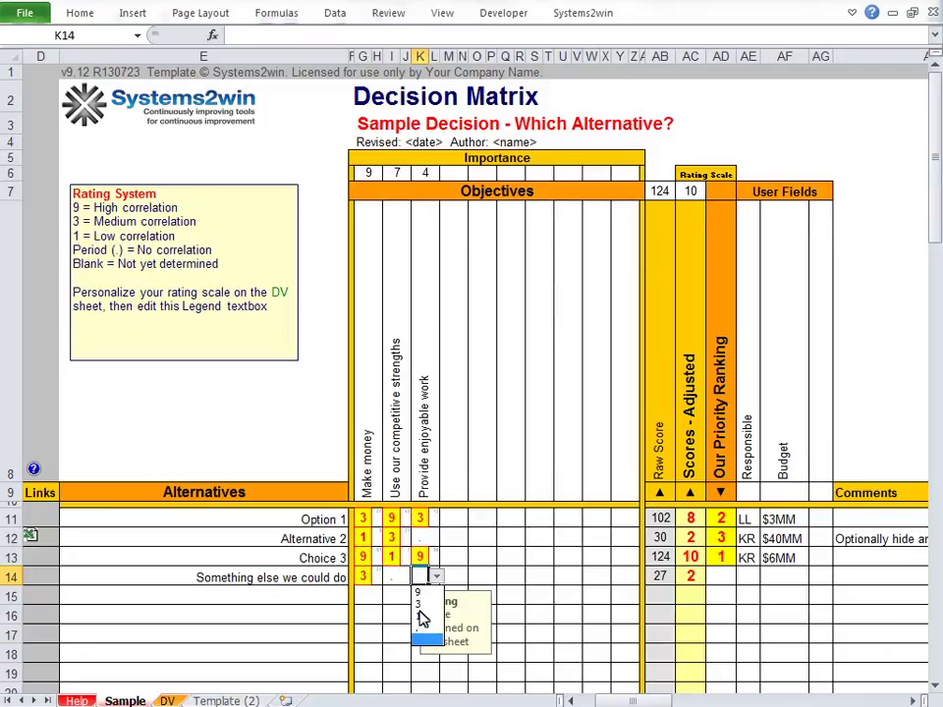
left_click(422, 613)
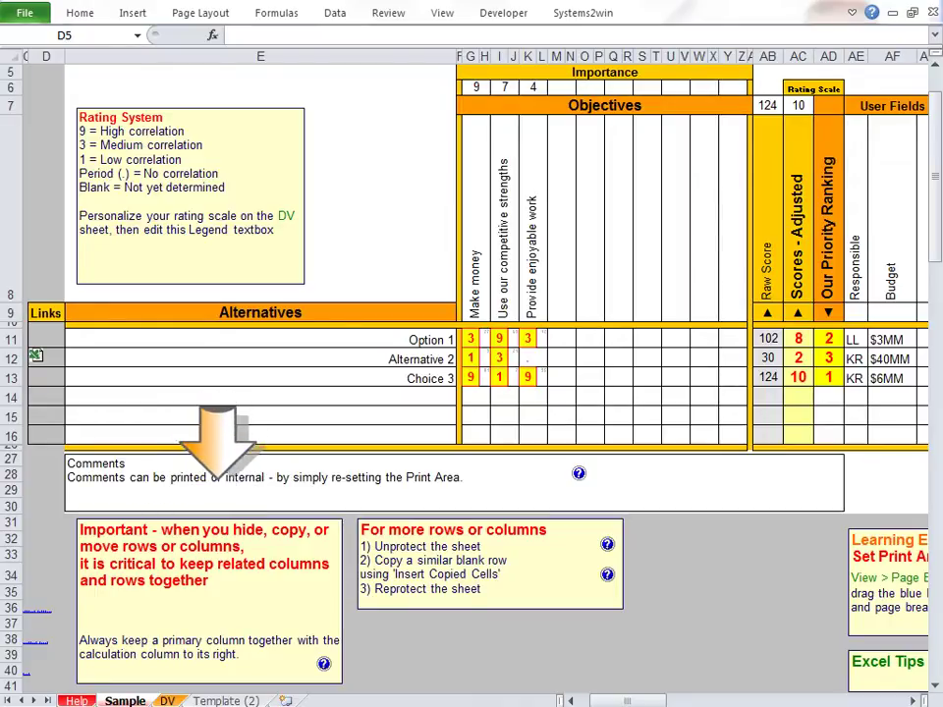
left_click(499, 56)
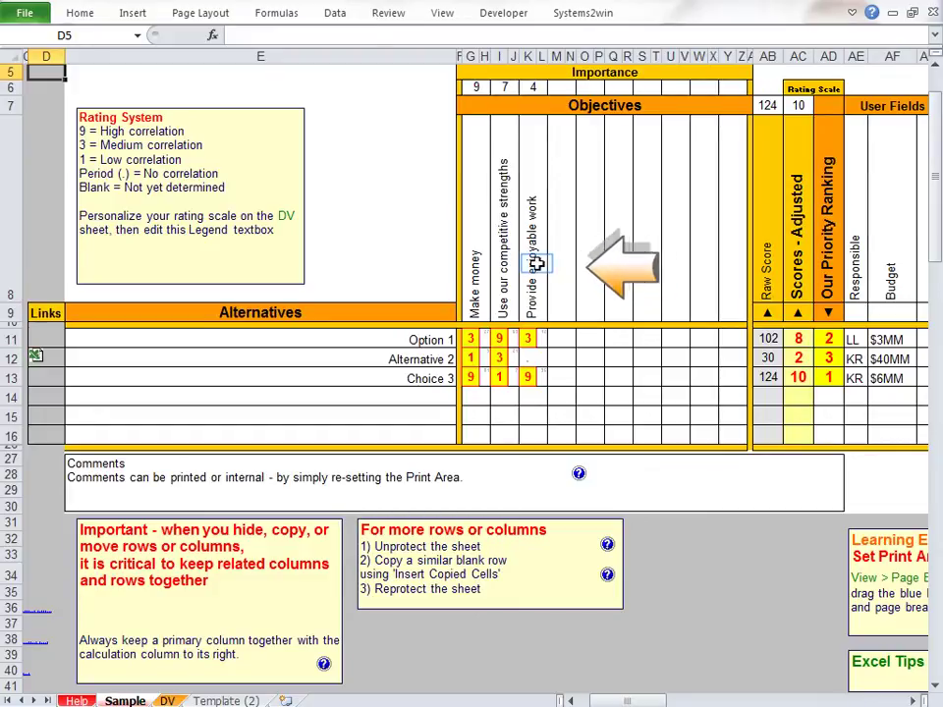
left_click(535, 263)
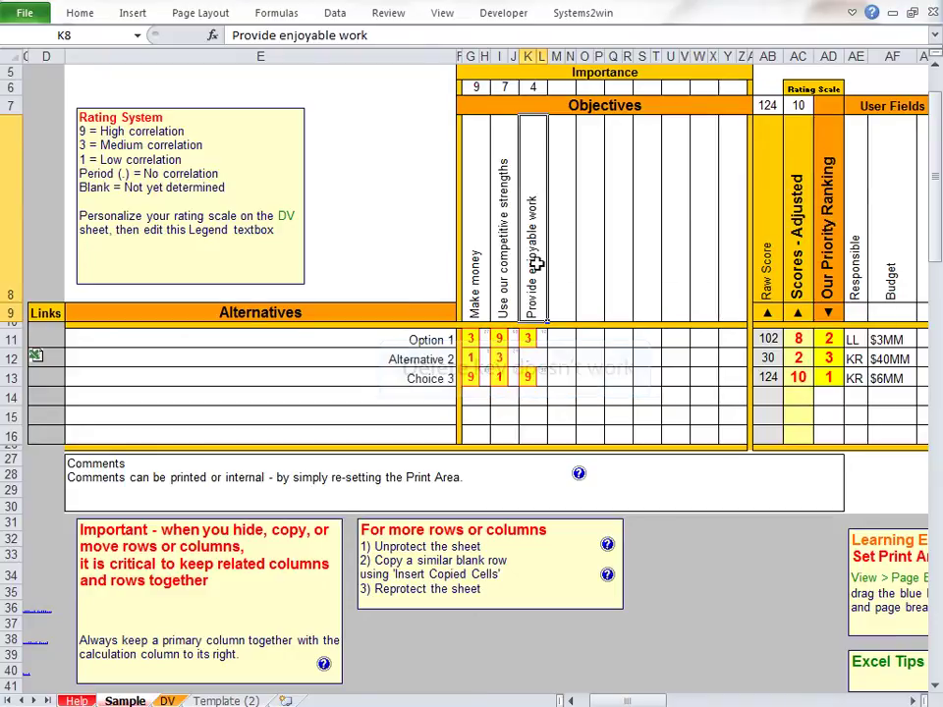
key("Delete")
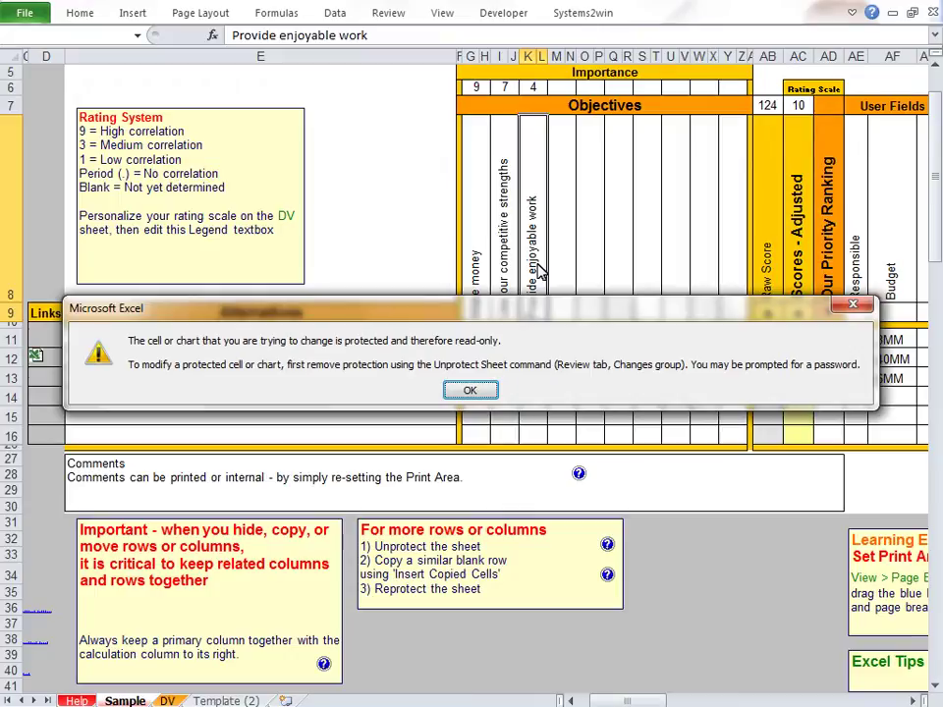
key("Return")
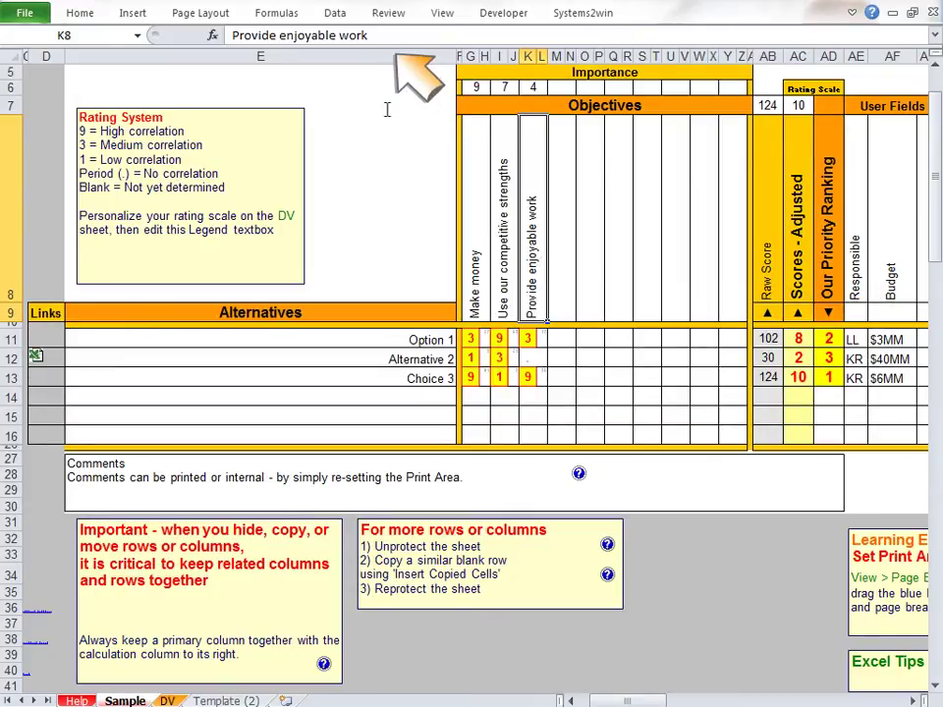
left_click_drag(383, 34, 185, 30)
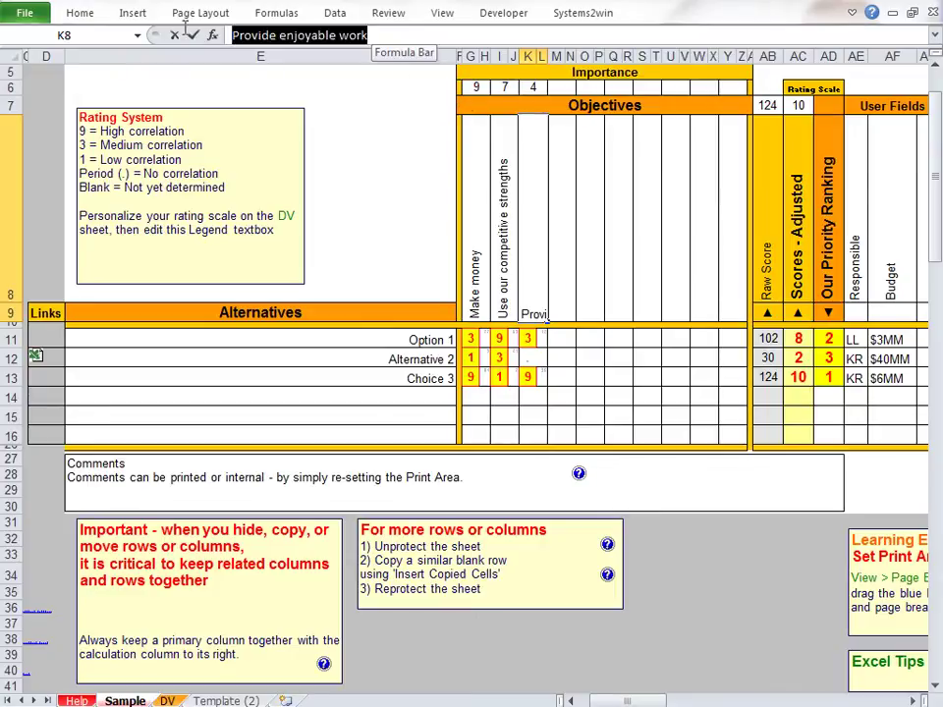
key("Delete")
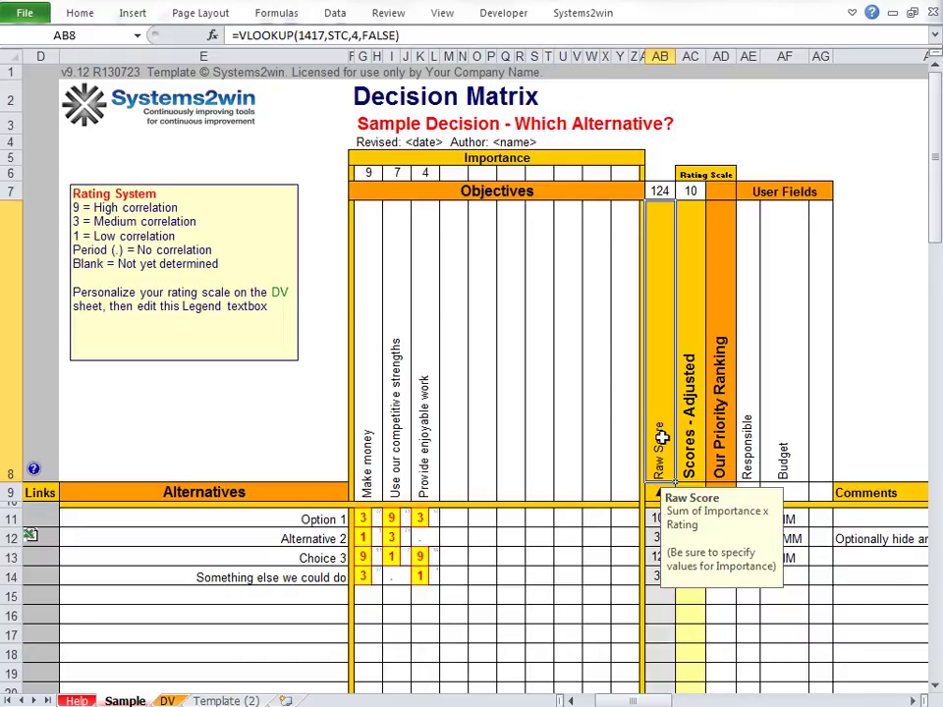
Step: Enter 5 as the Make money importance weight in G6
left_click(370, 172)
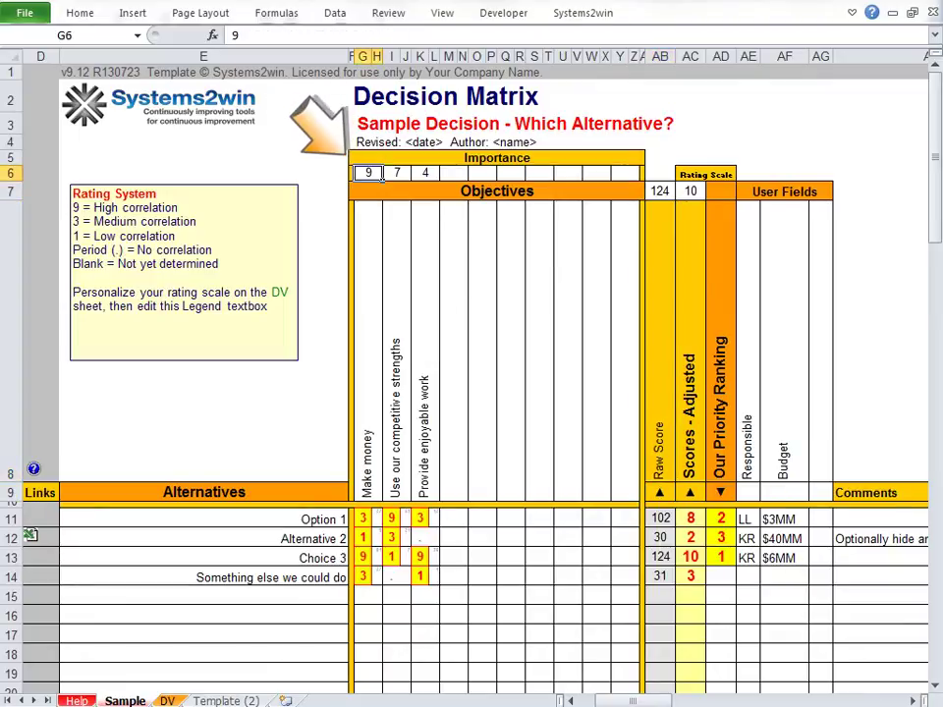
type("5")
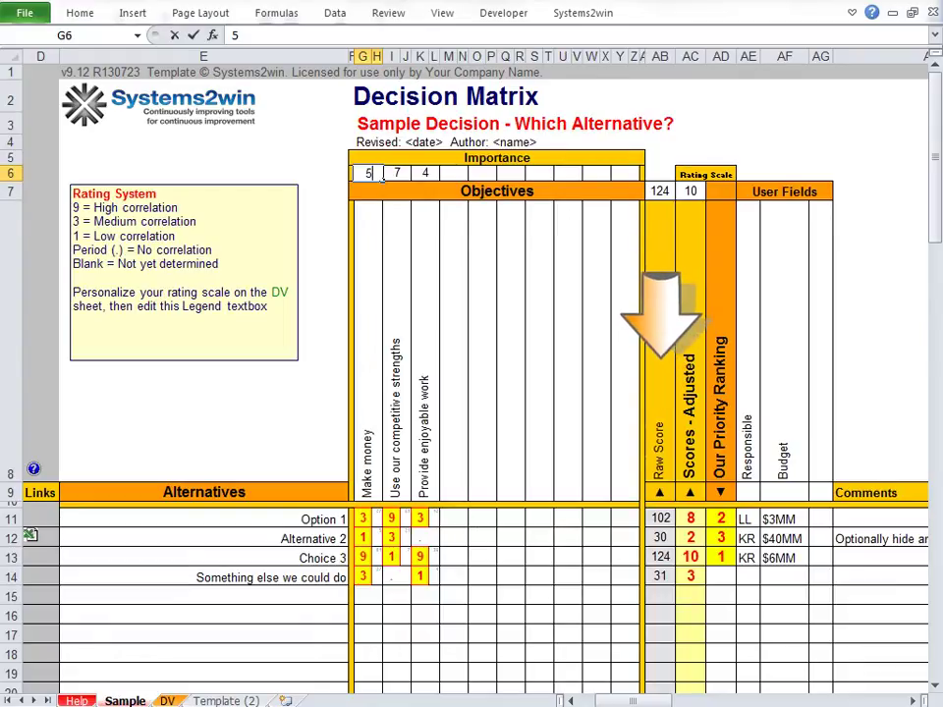
key("Return")
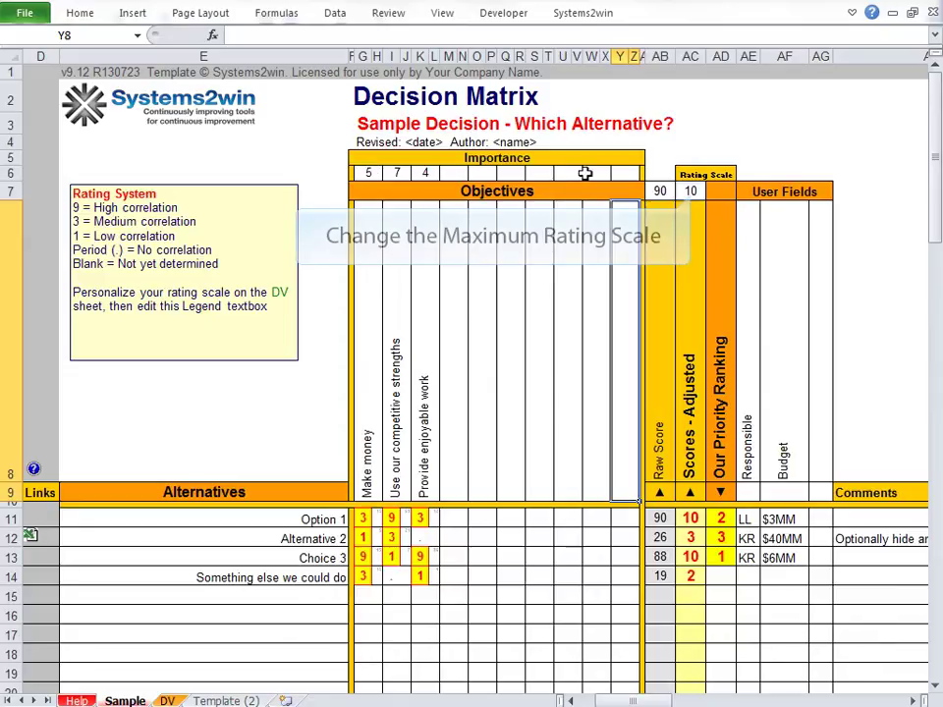
Step: Change the maximum rating scale in AC7 from 10 to 100
double_click(691, 192)
type("0")
key("Return")
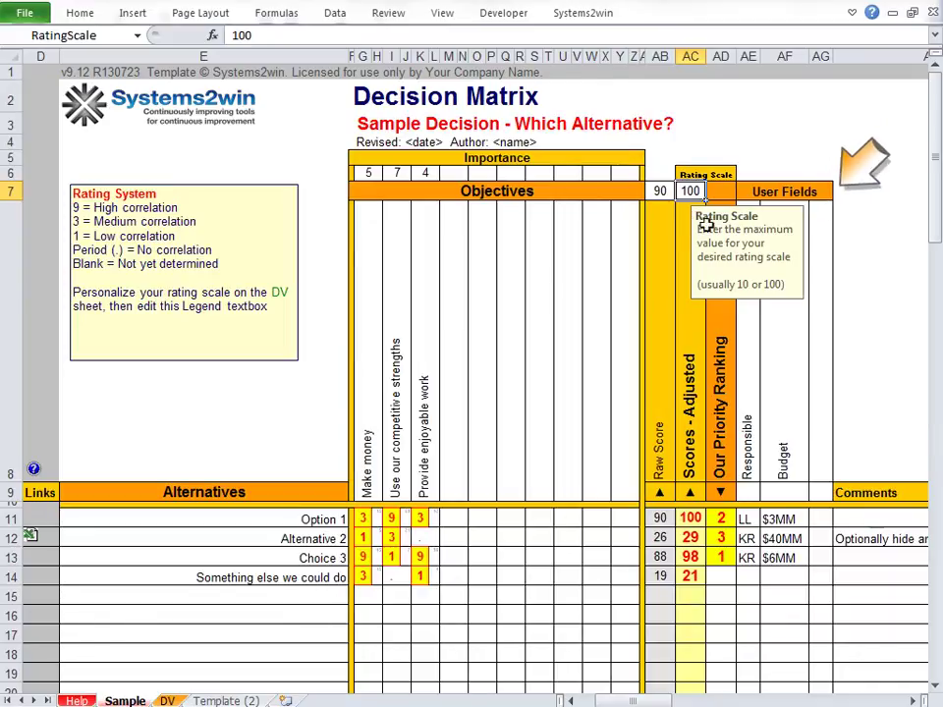
left_click(751, 577)
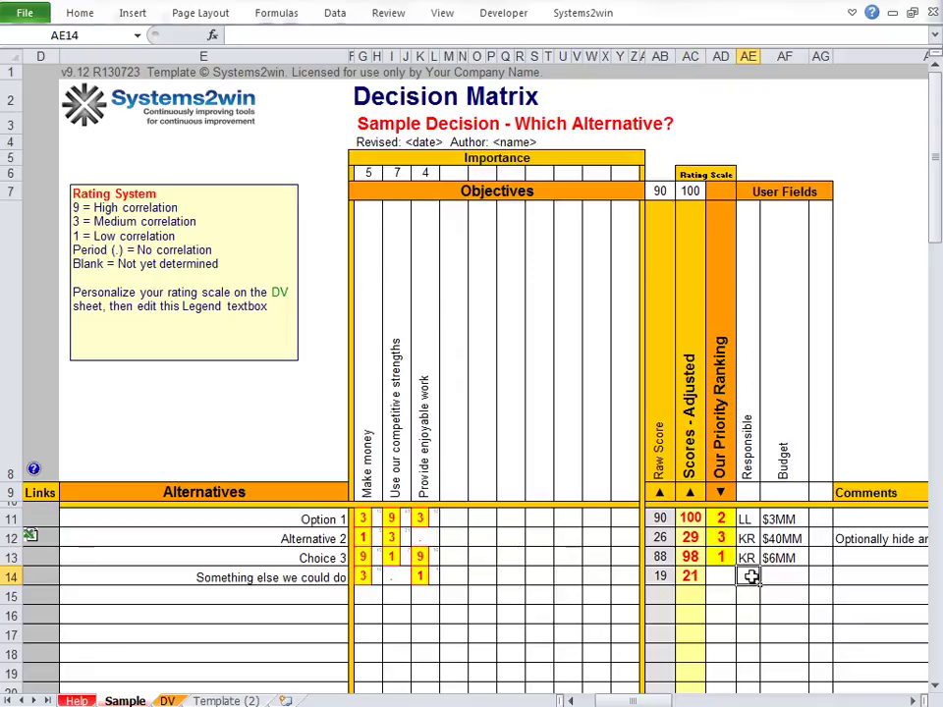
Step: Enter the responsible person's initials in AE14 and an $8MM budget in AF14 for the new alternative
type("DZ")
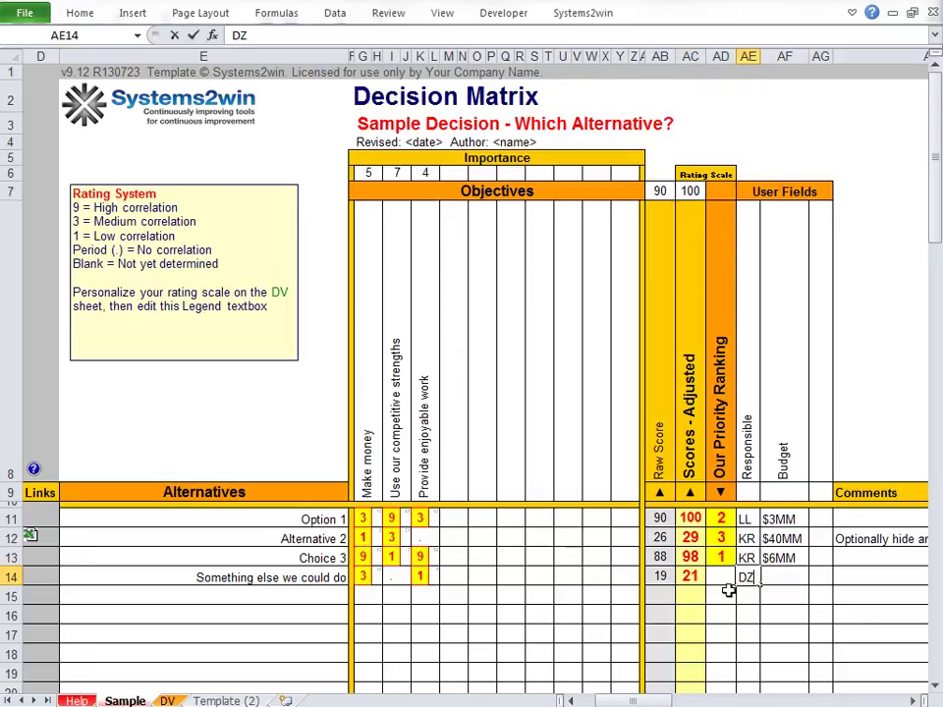
key("Tab")
type("$")
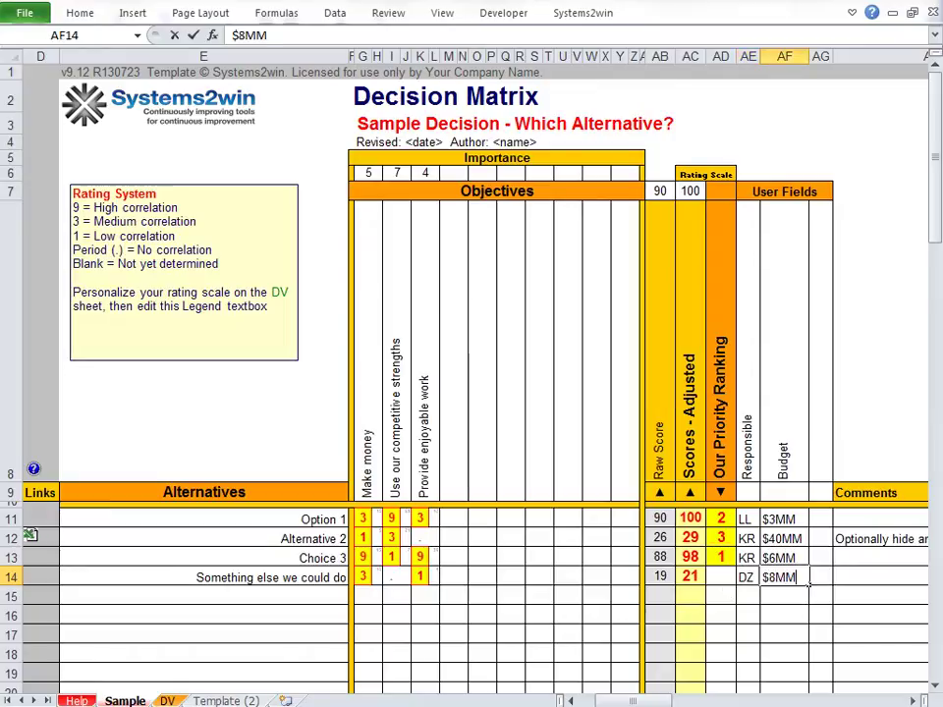
key("Return")
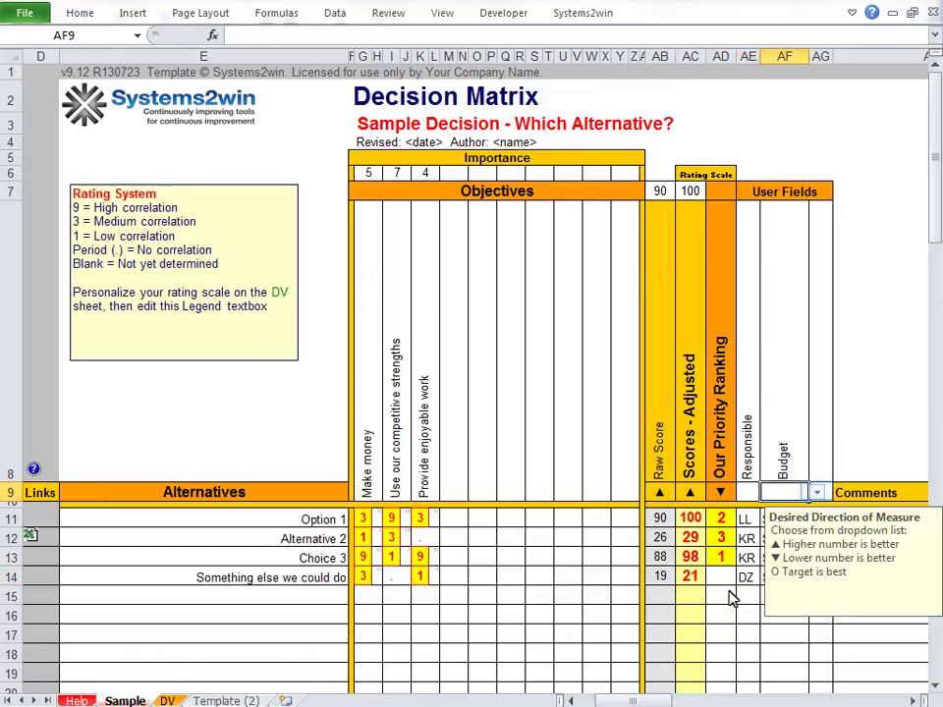
Step: Set the Budget column's AF9 direction to 'Lower number is better'
left_click(819, 493)
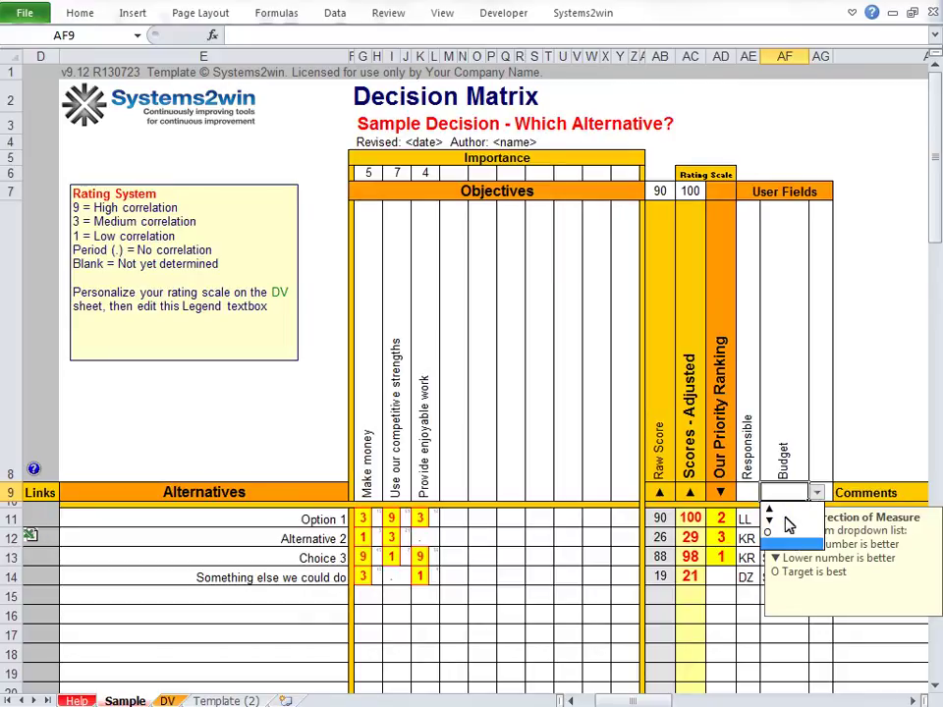
left_click(786, 522)
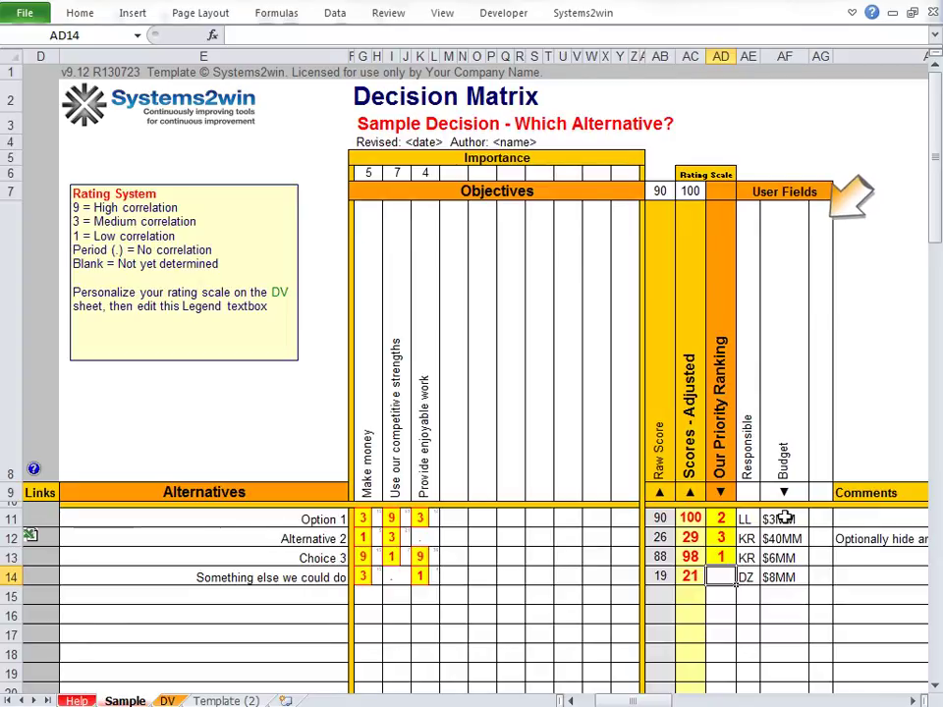